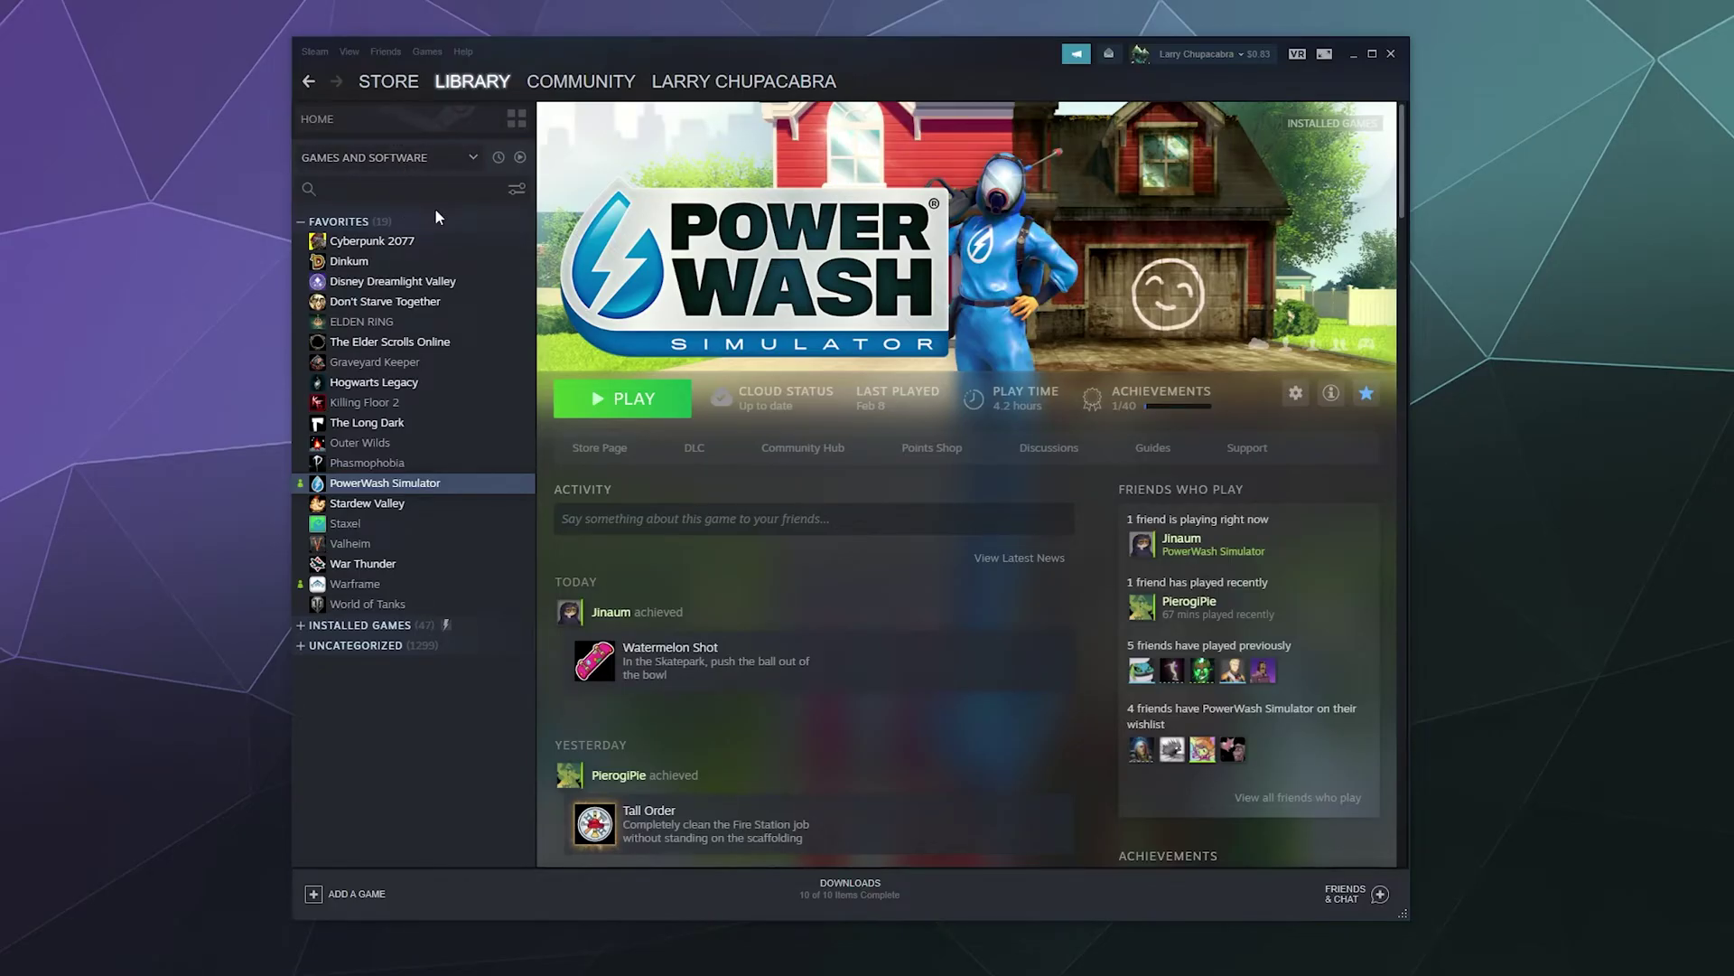
# Step: Show the 19-game Favorites collection from the library sidebar as cover art
pyautogui.click(434, 222)
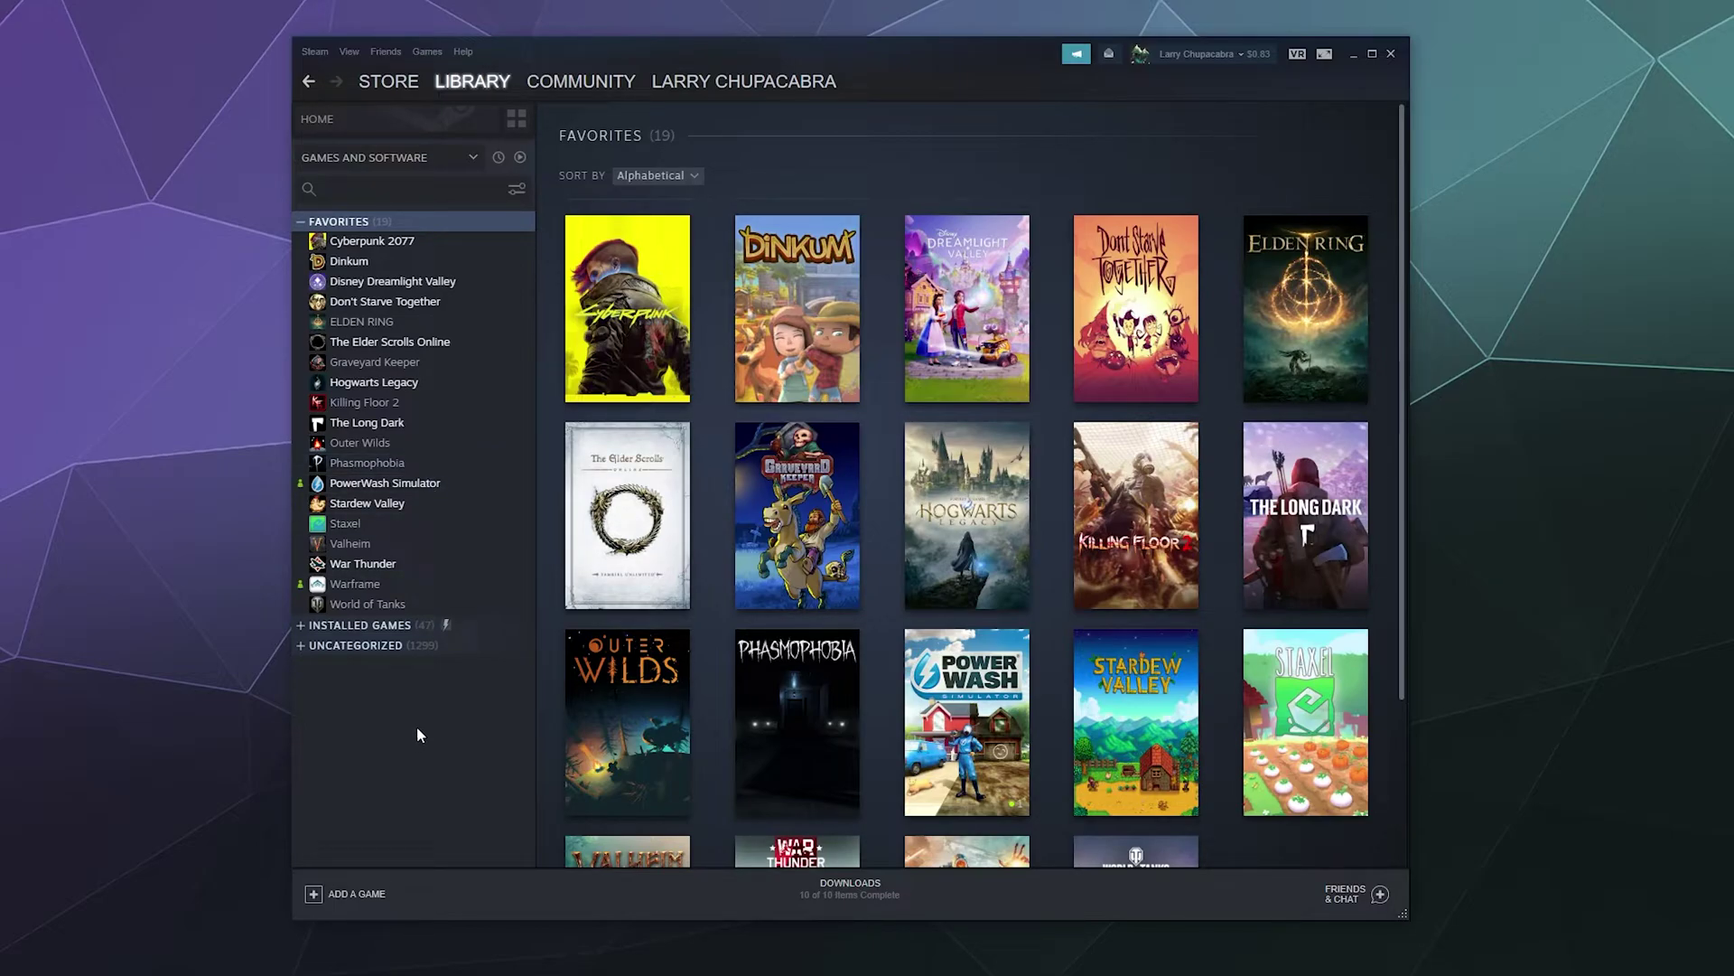
# Step: Open PowerWash Simulator's Properties on the Local Files page showing 6.54 GB on drive C:
pyautogui.click(404, 491)
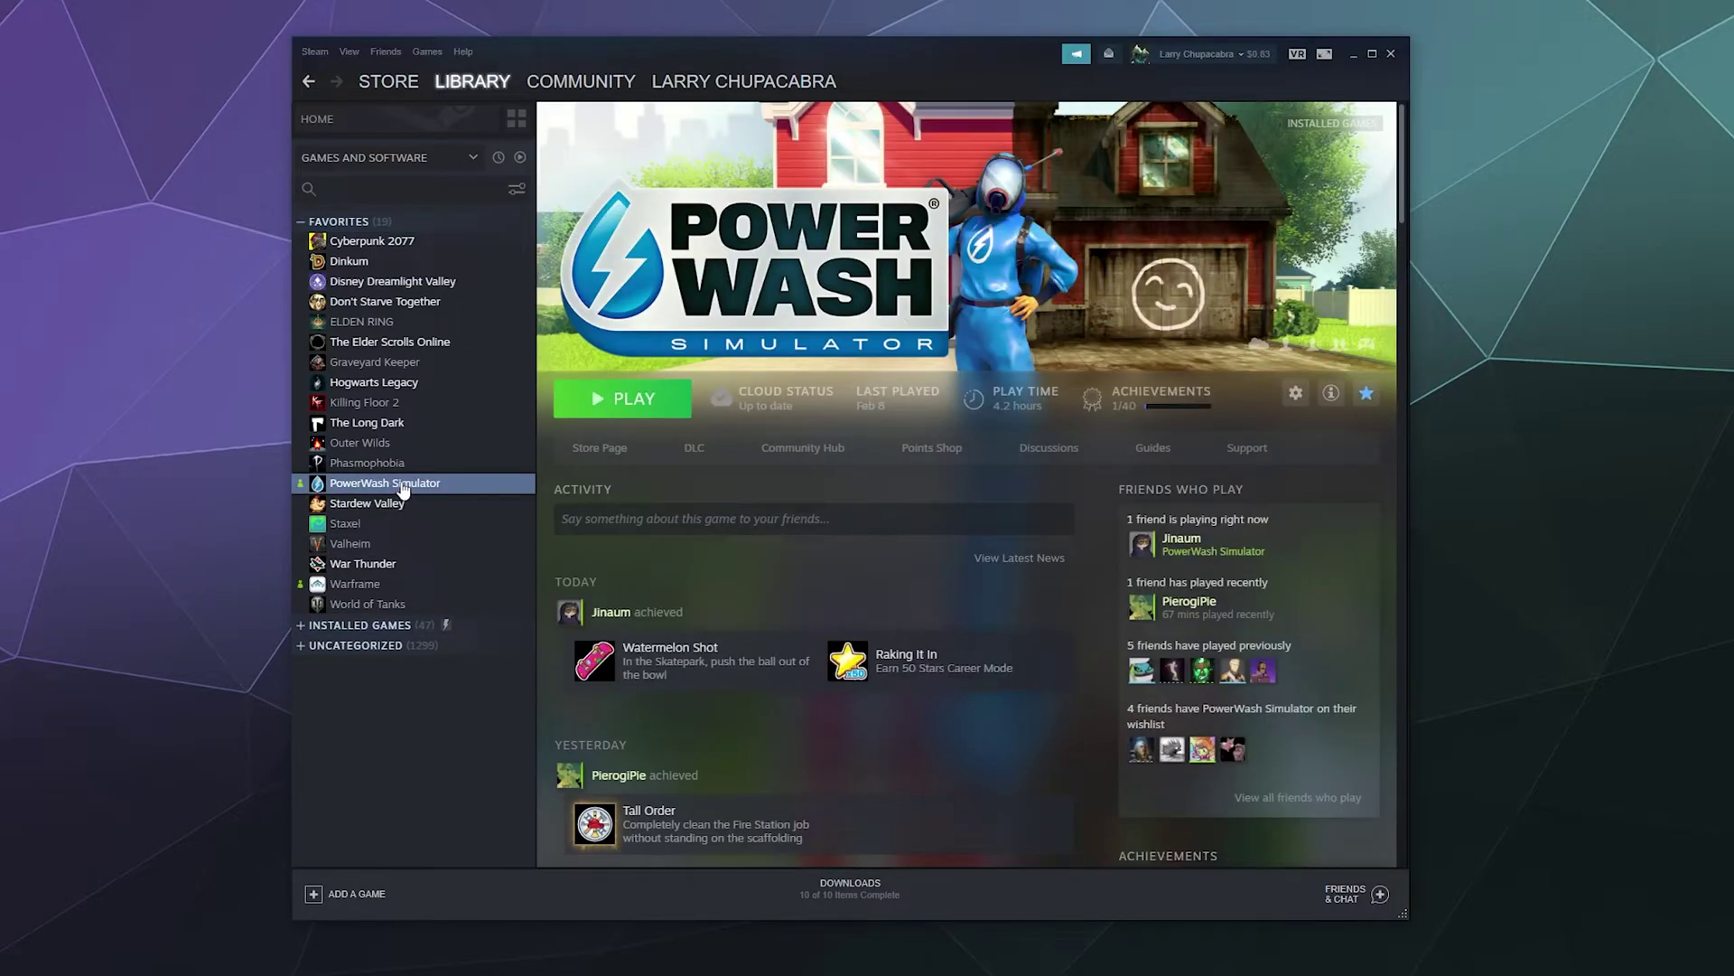
pyautogui.rightClick(397, 486)
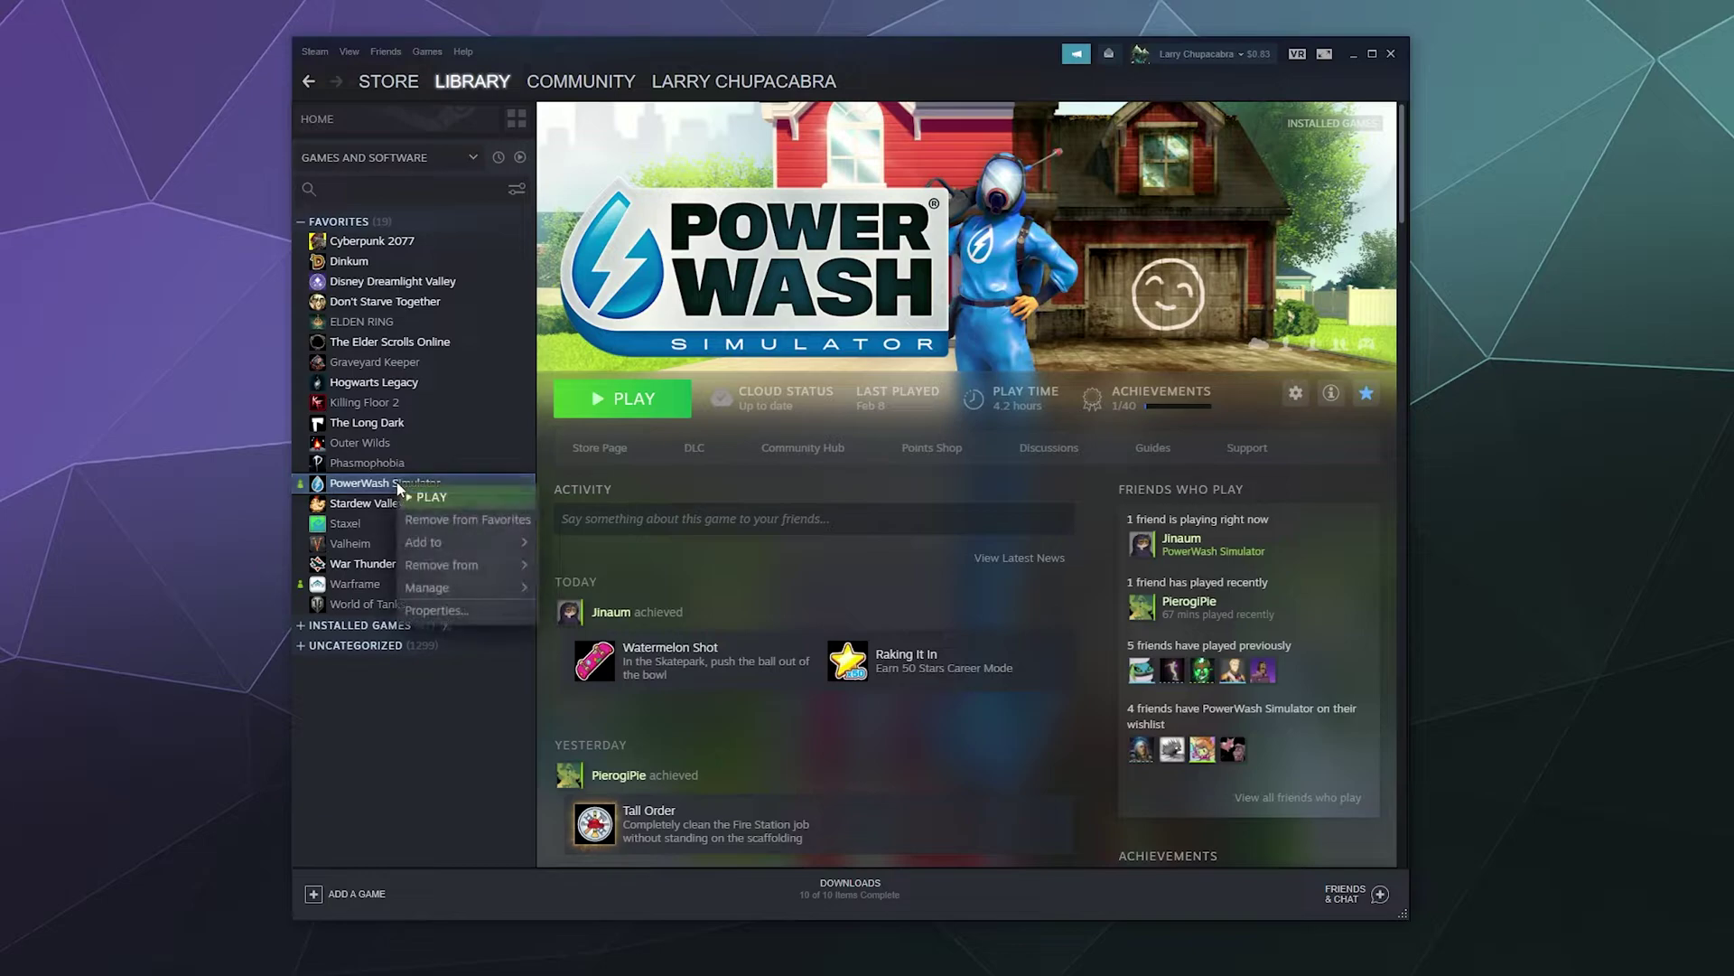
pyautogui.click(437, 619)
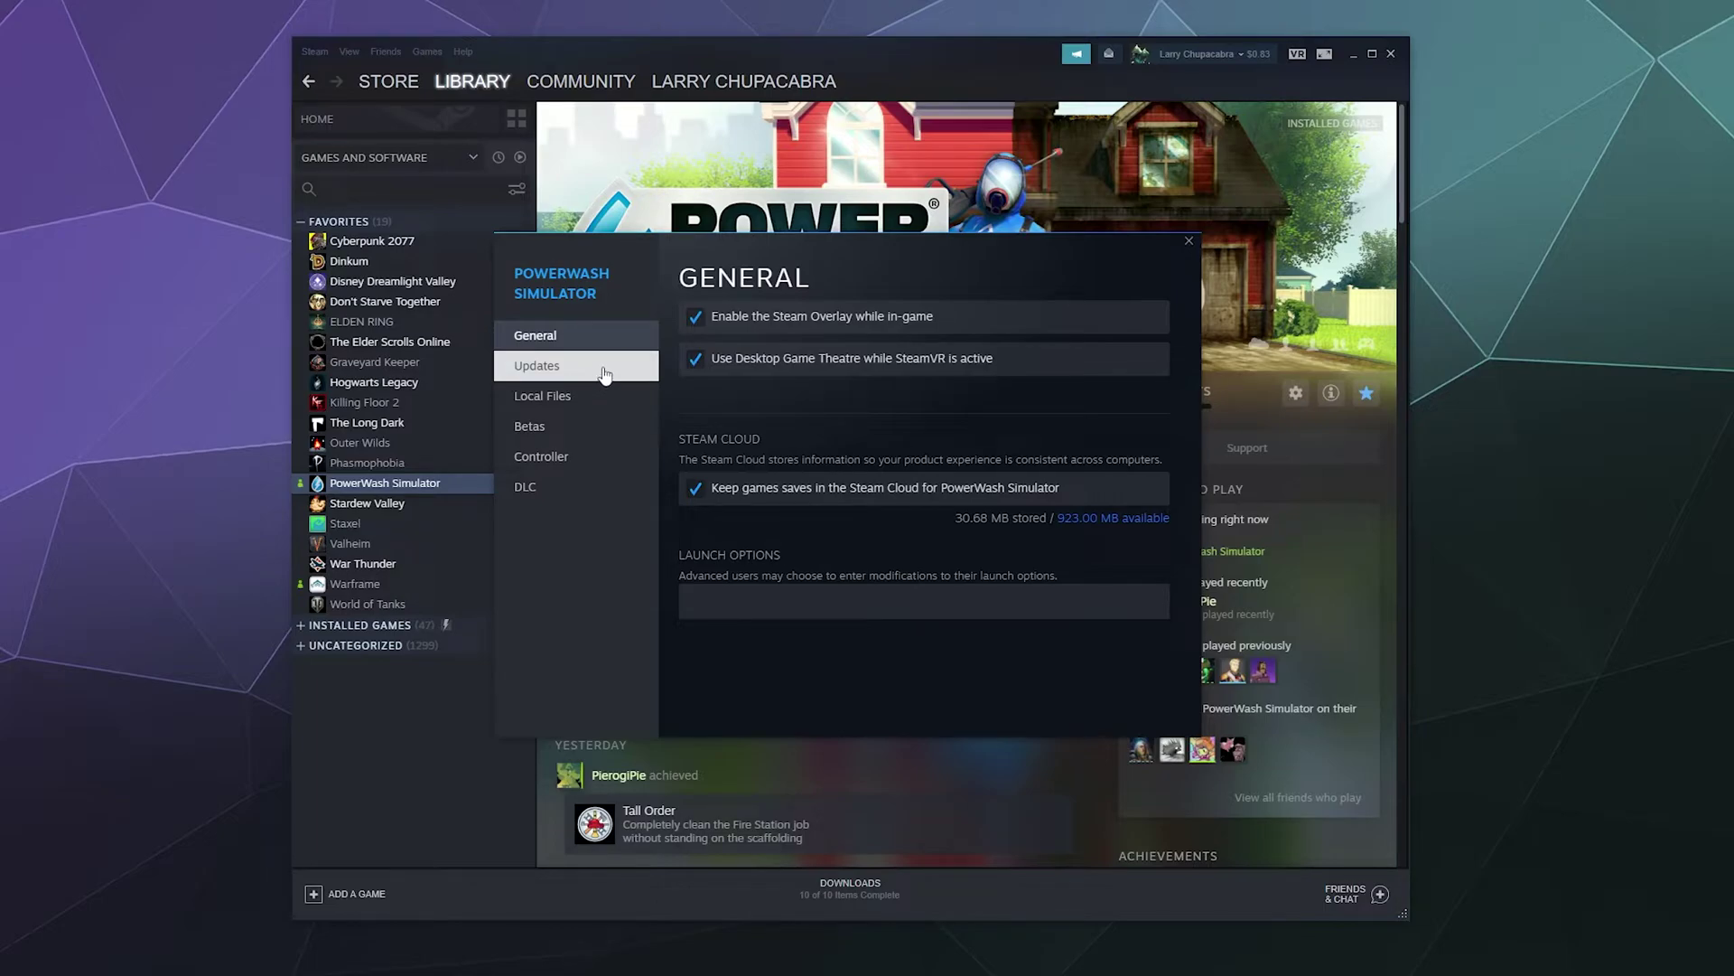
pyautogui.click(588, 399)
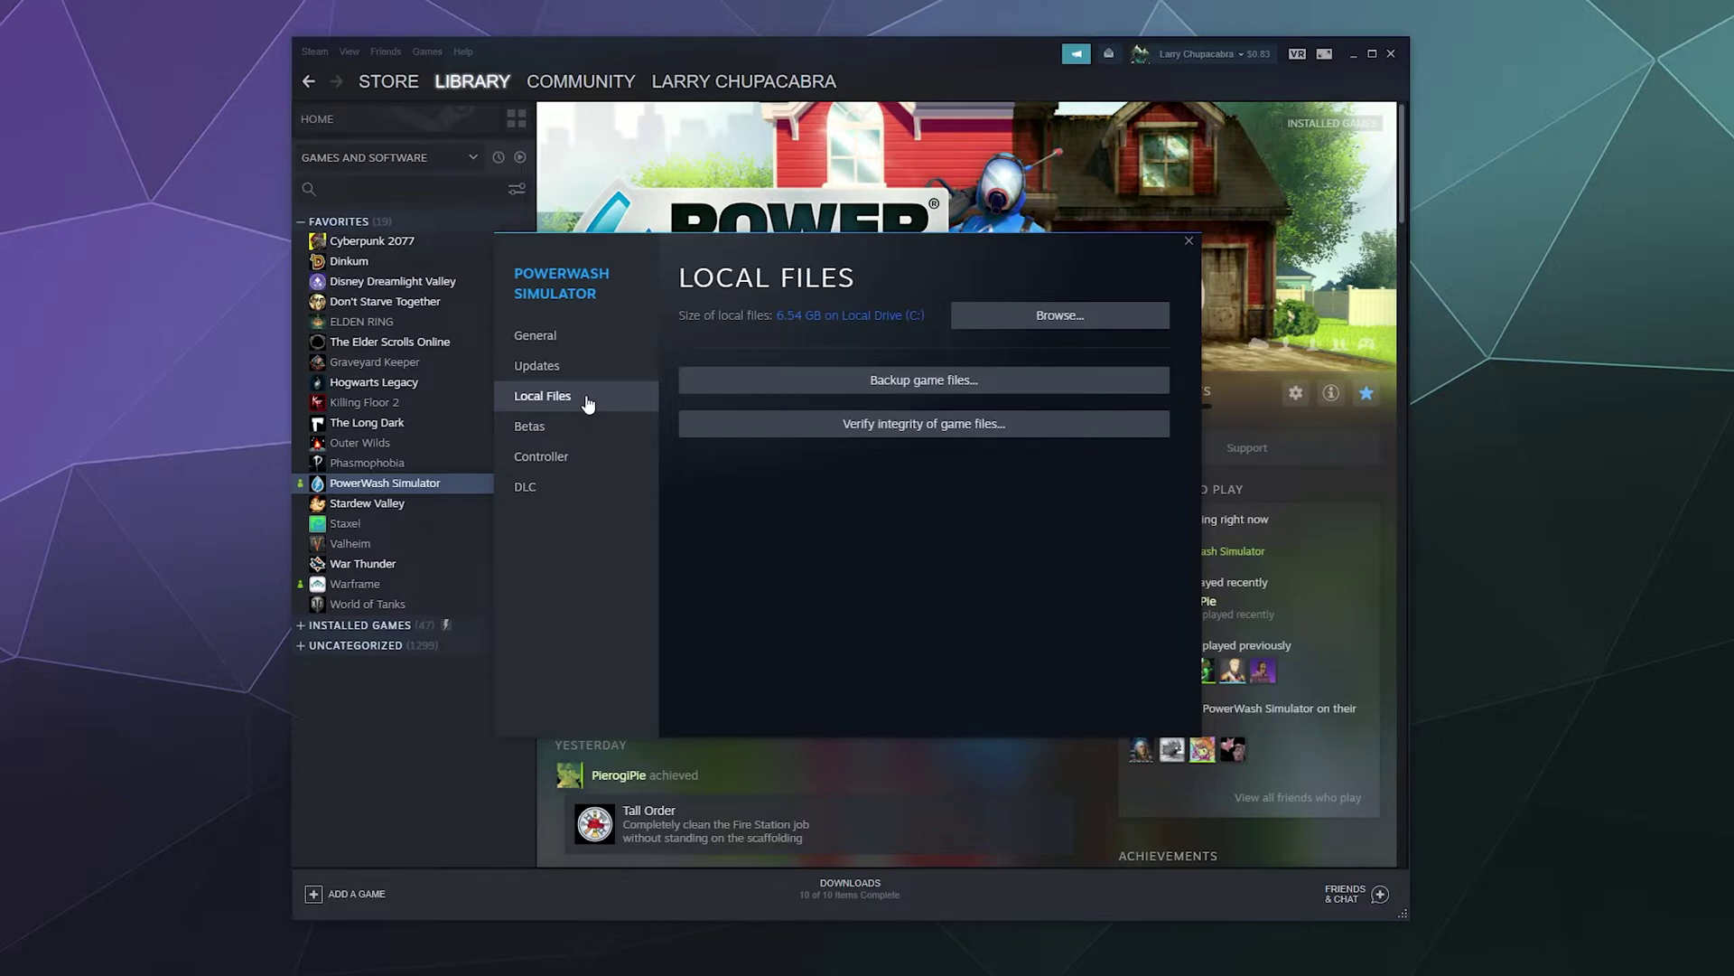
# Step: Verify PowerWash Simulator's game files (786 validated), glance at Updates, then return to Local Files
pyautogui.click(975, 441)
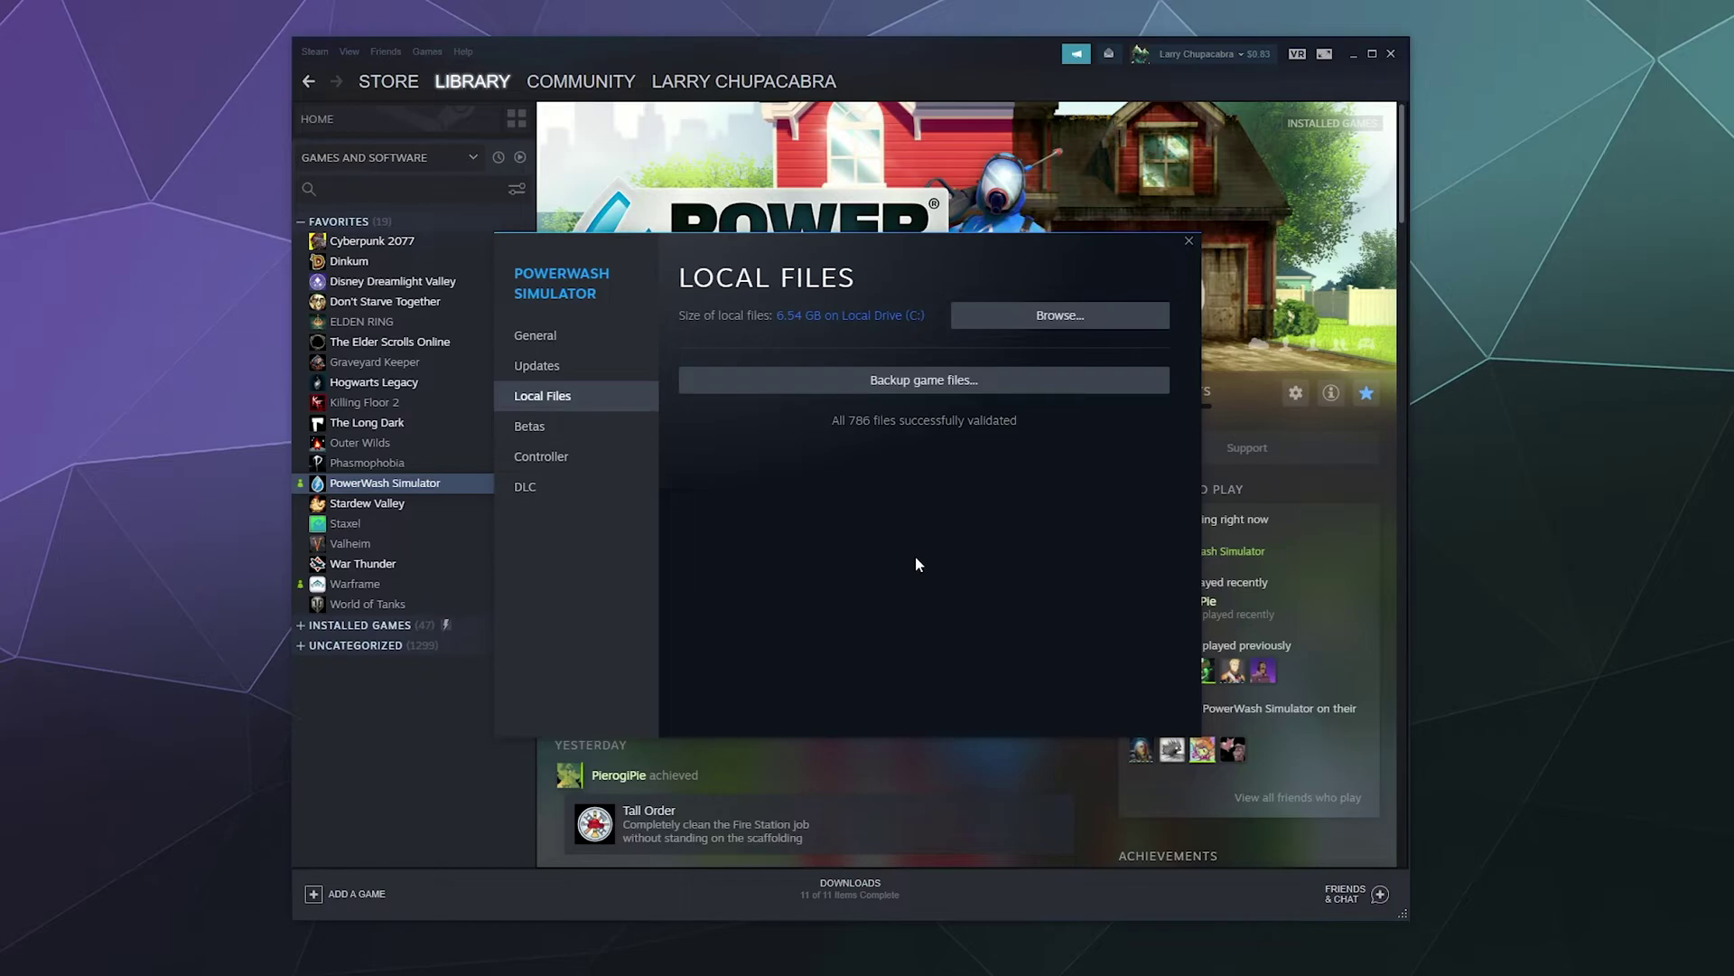
pyautogui.click(623, 369)
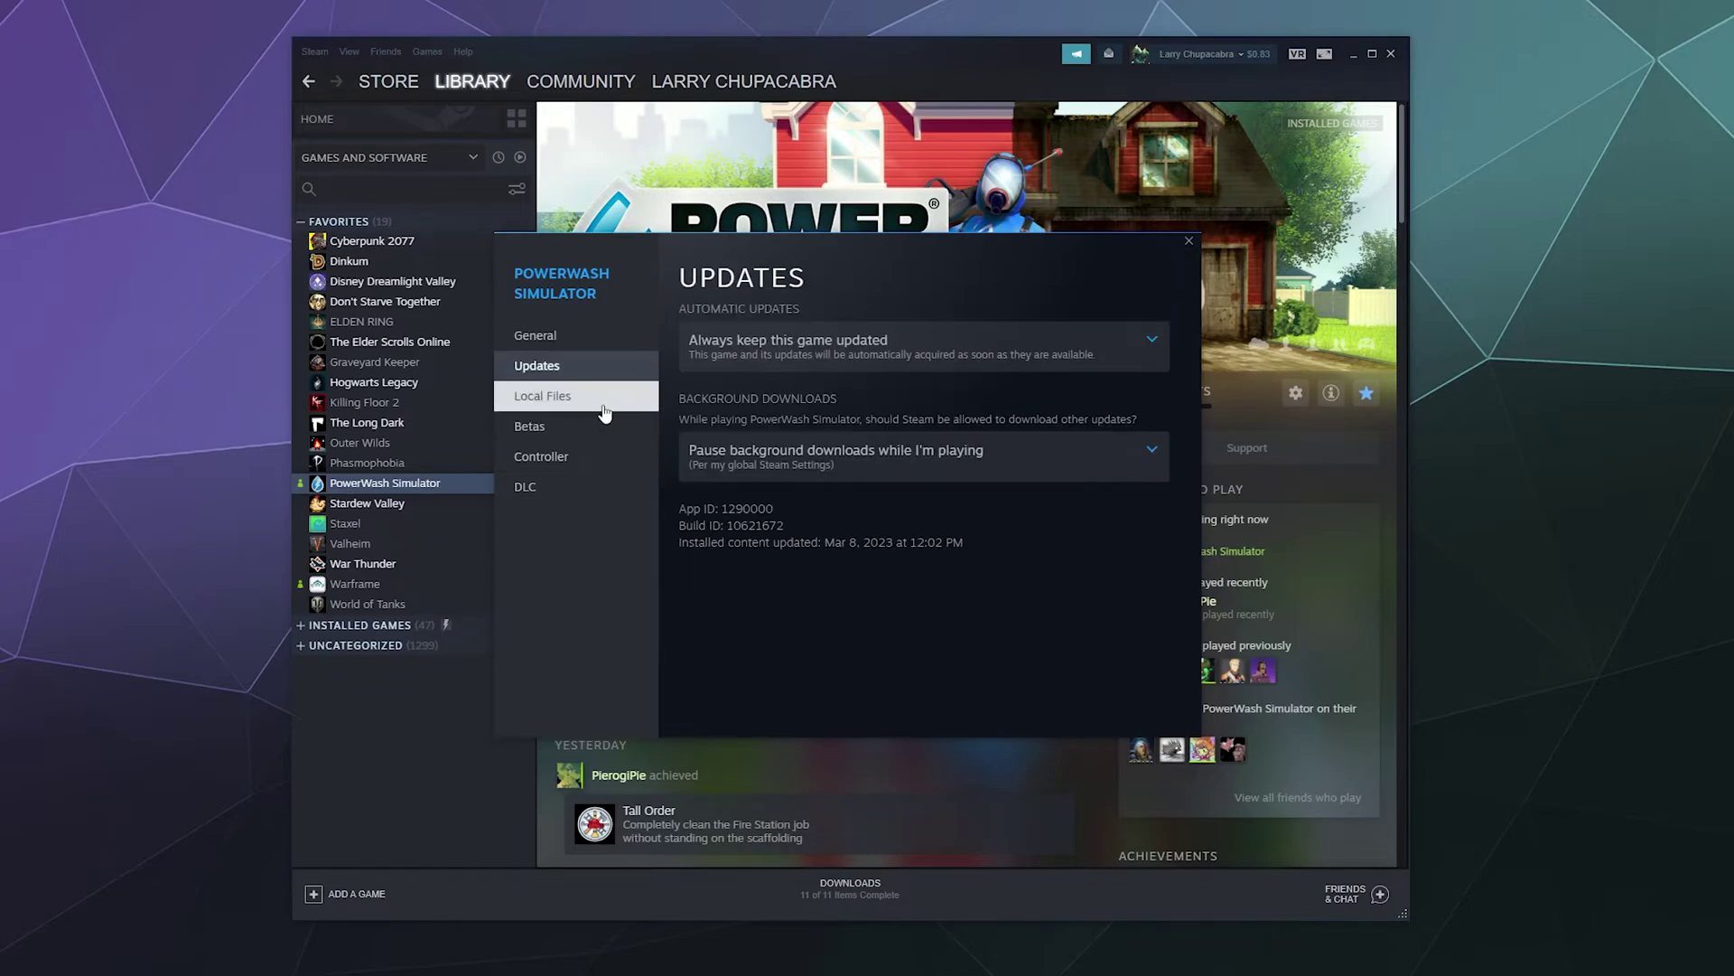
pyautogui.click(602, 402)
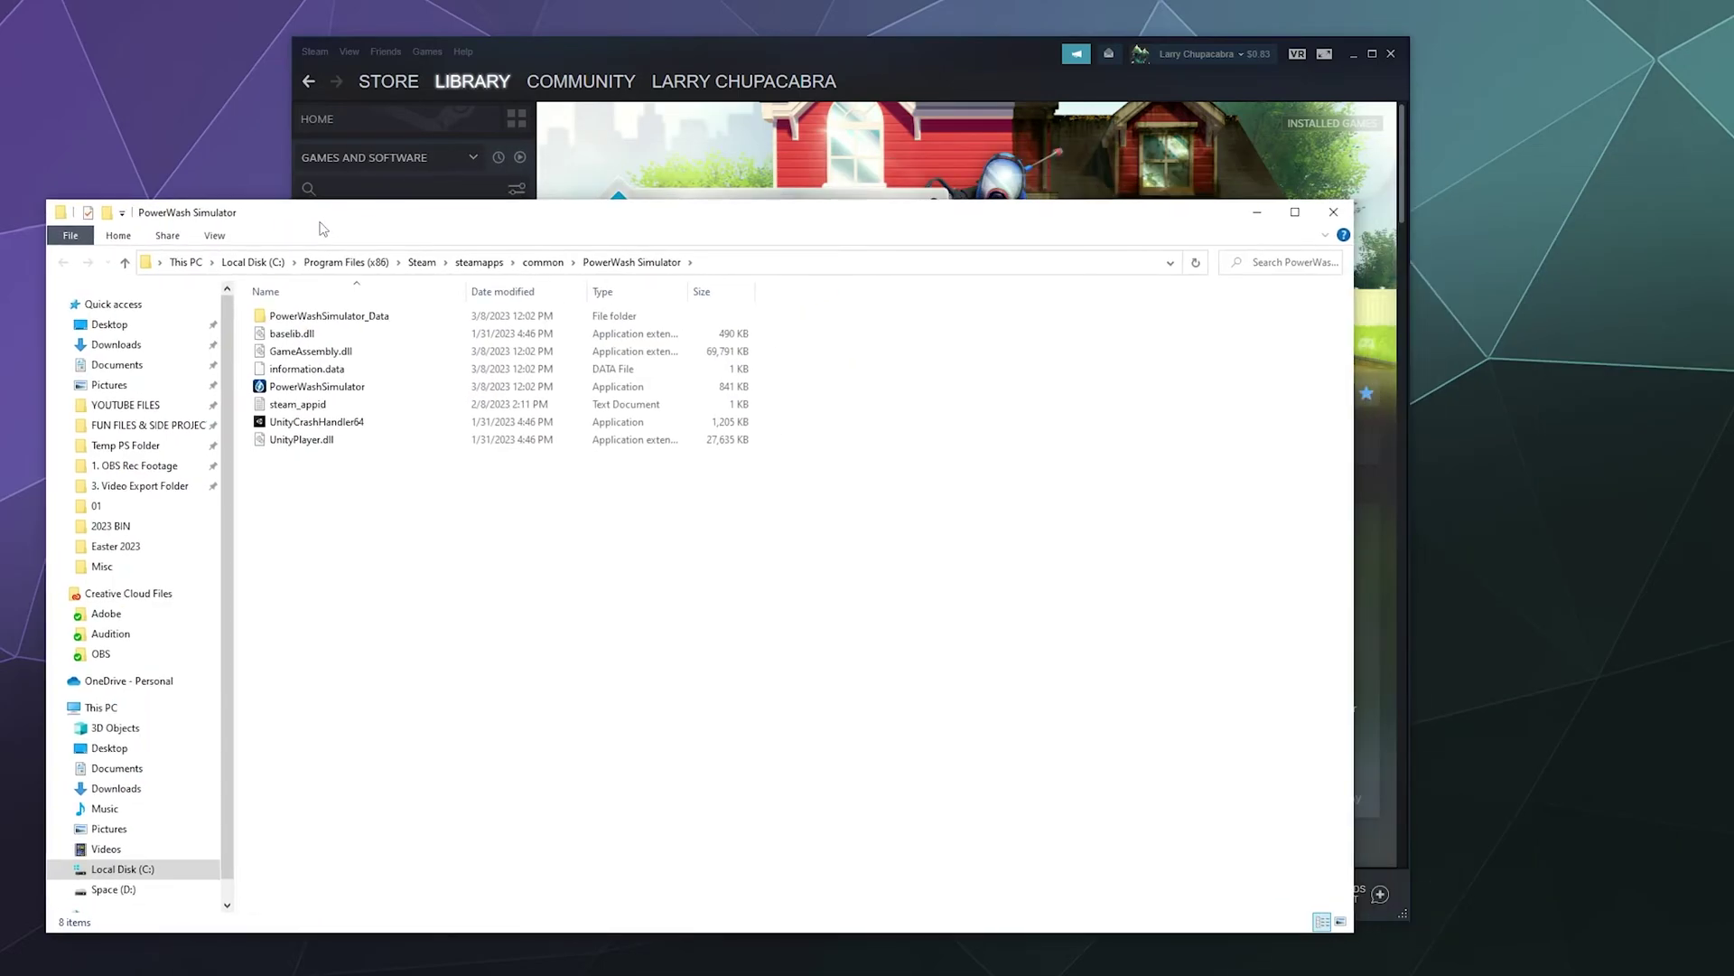
# Step: Collapse Quick access, This PC and Creative Cloud Files, then move the install-folder window up and right
pyautogui.click(56, 304)
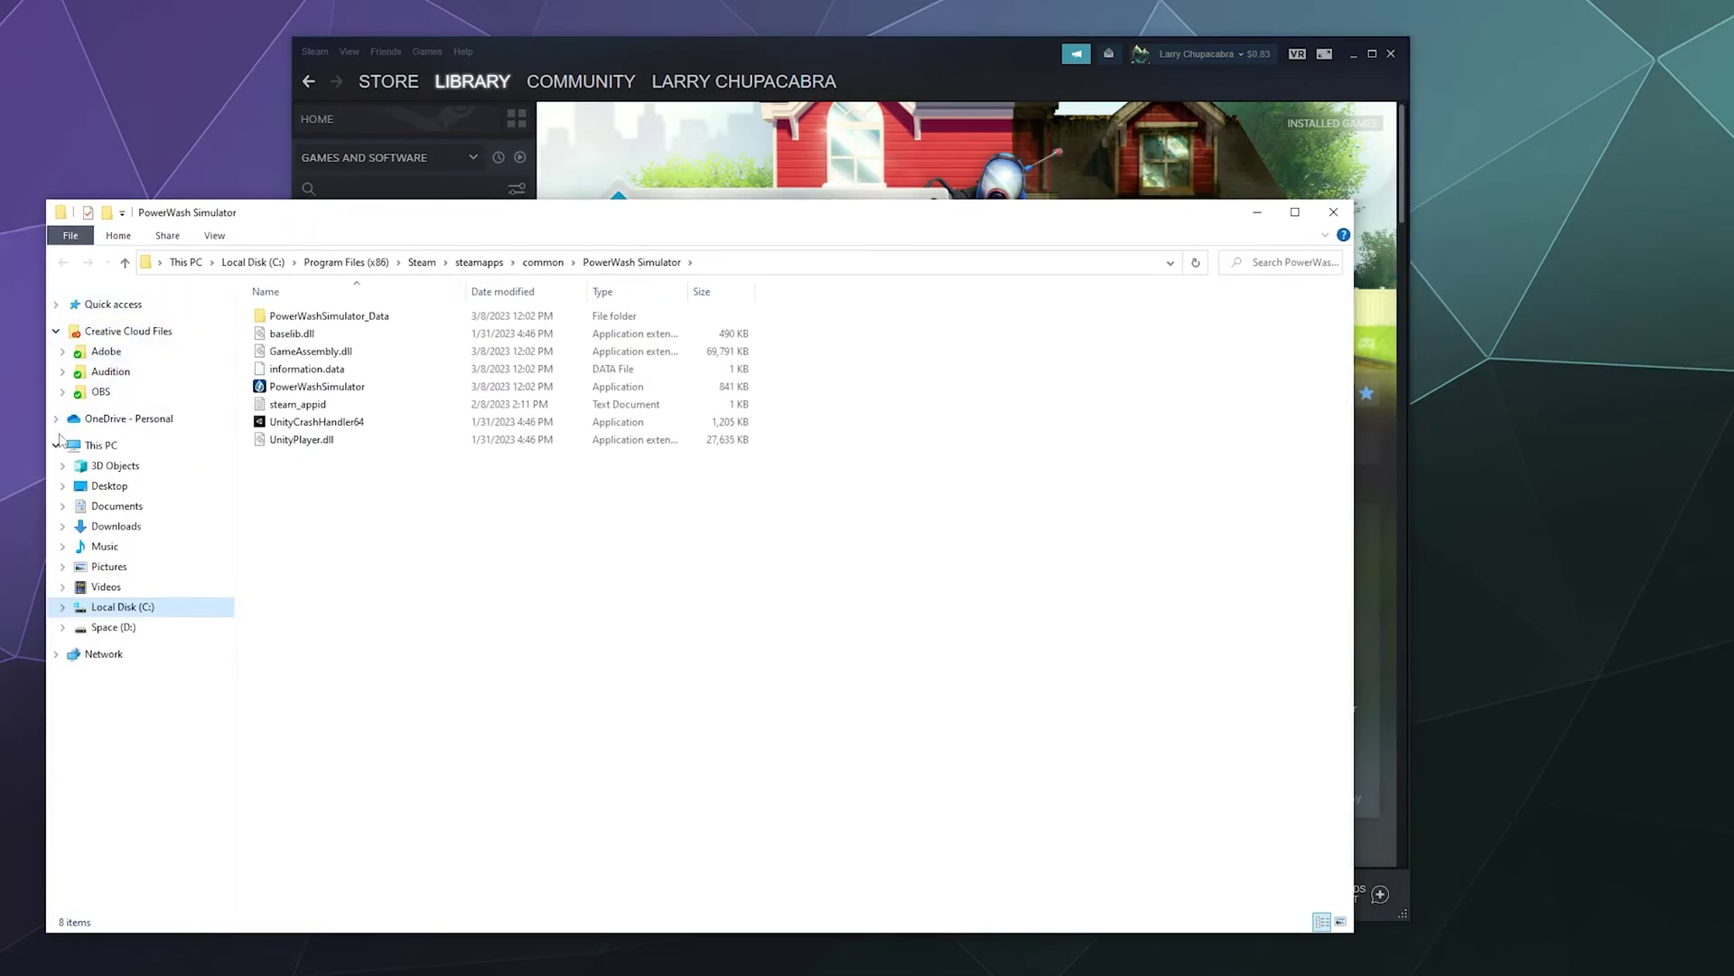
pyautogui.click(56, 439)
pyautogui.click(57, 332)
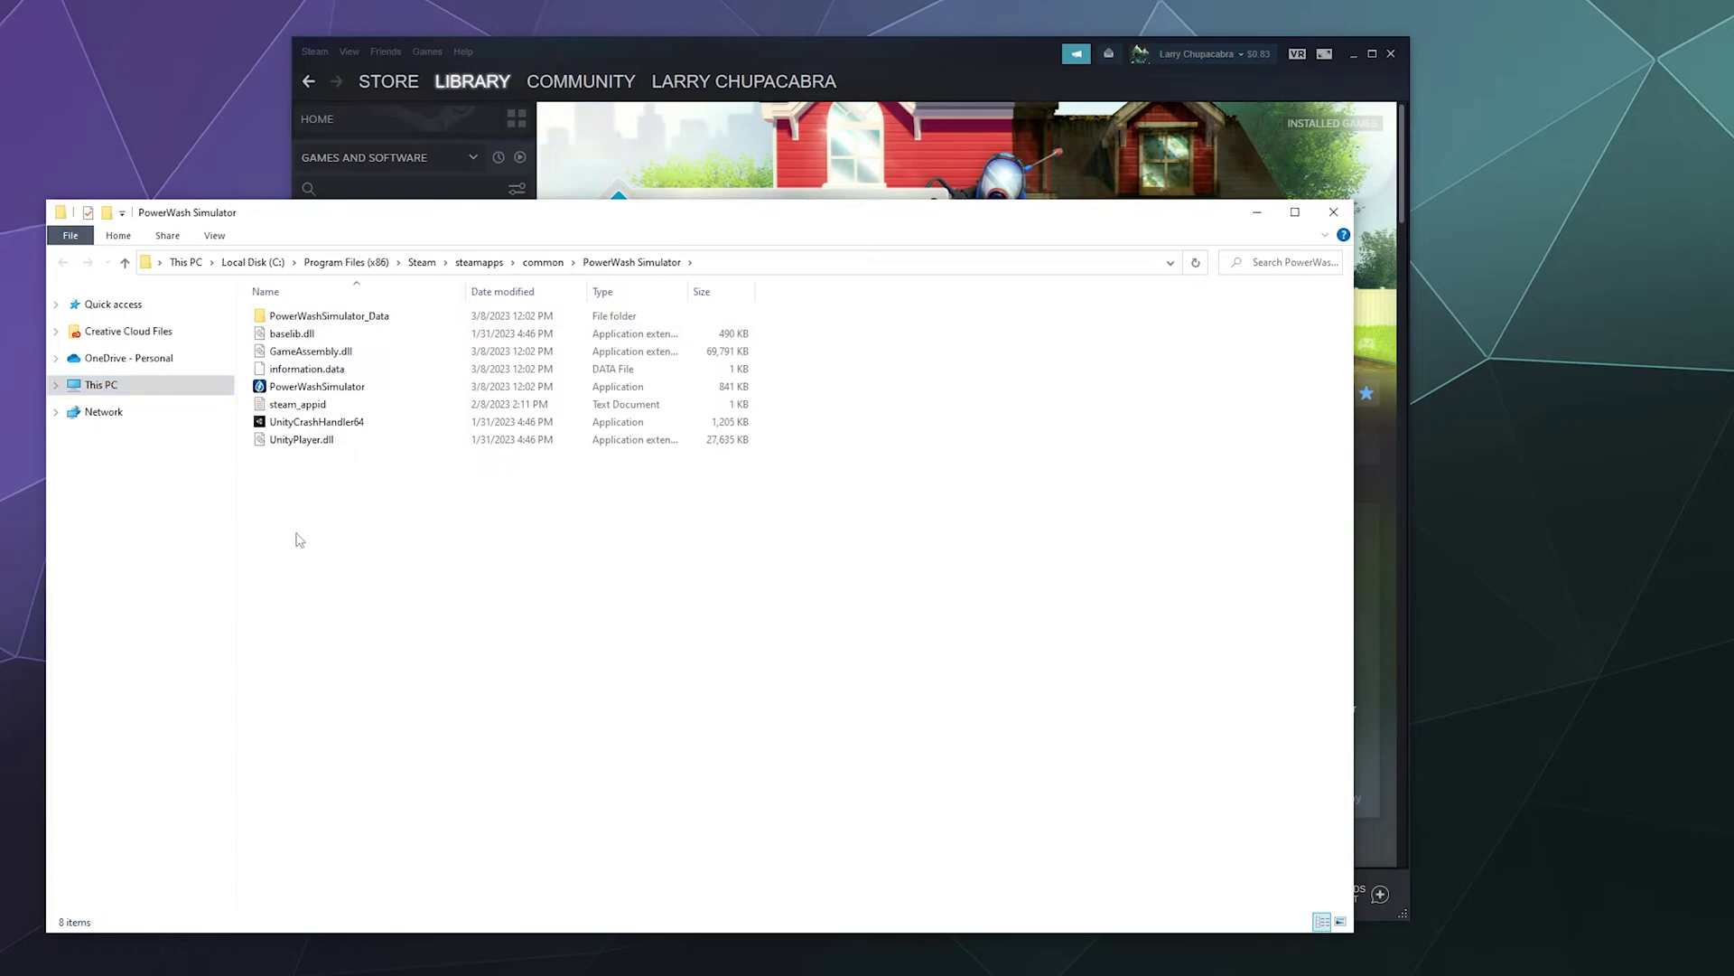
pyautogui.moveTo(404, 217)
pyautogui.mouseDown()
pyautogui.moveTo(524, 133)
pyautogui.moveTo(534, 145)
pyautogui.mouseUp()
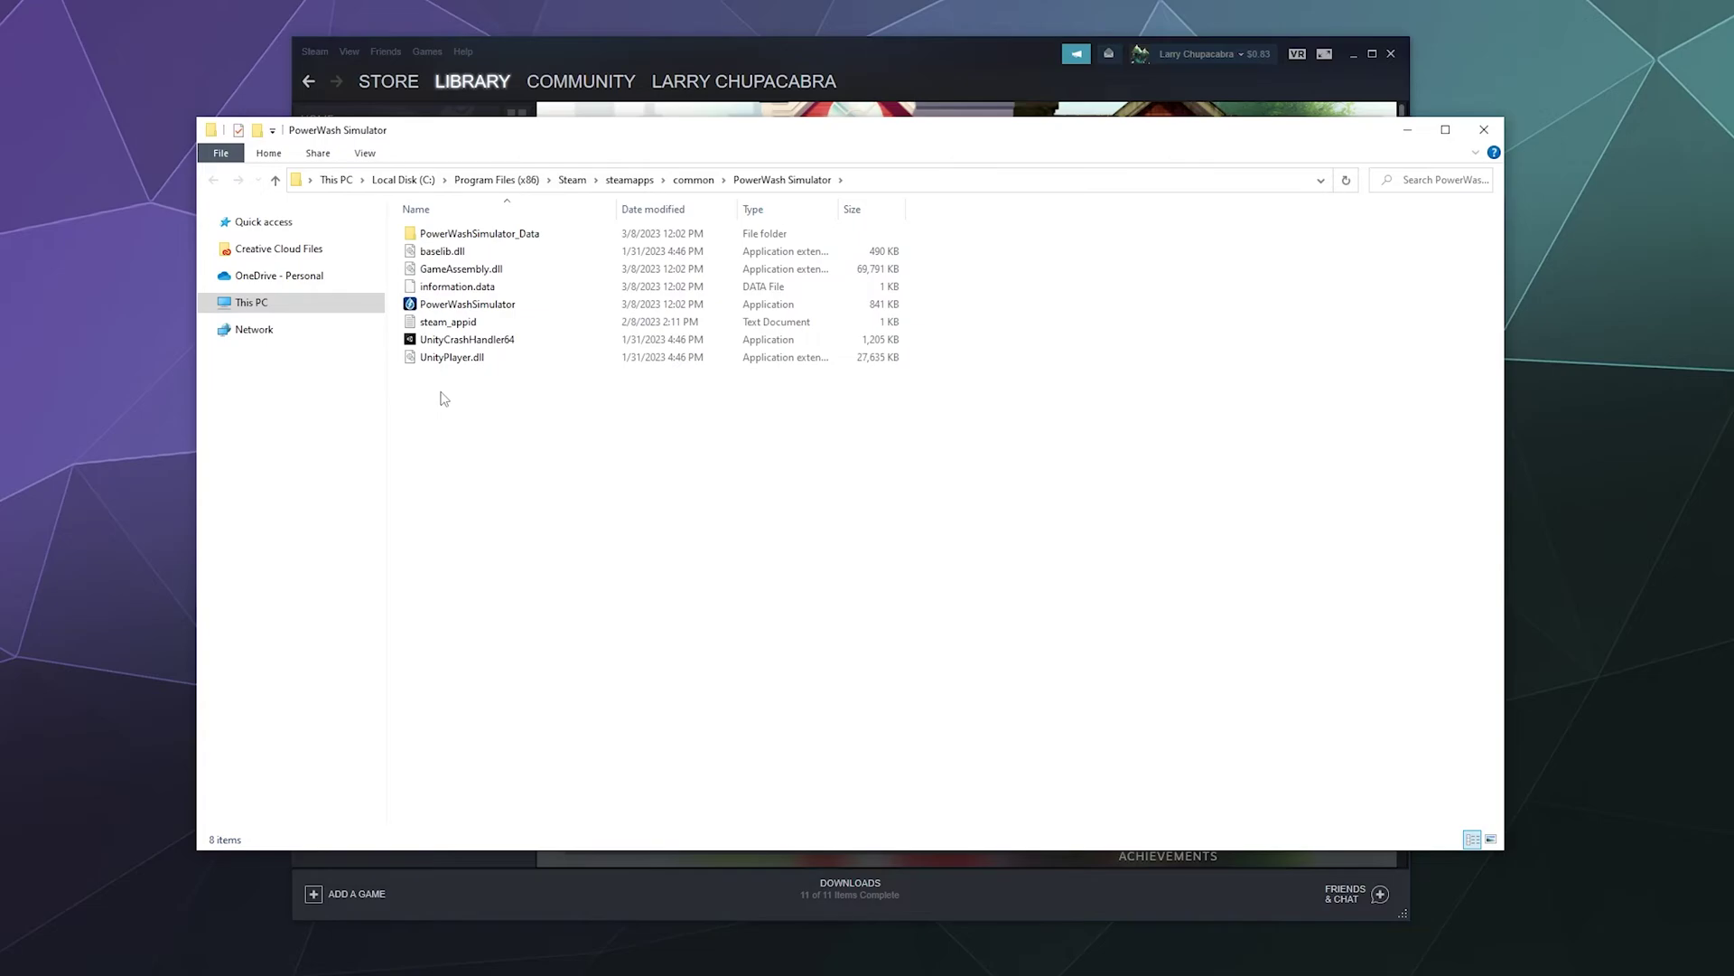
pyautogui.click(1484, 129)
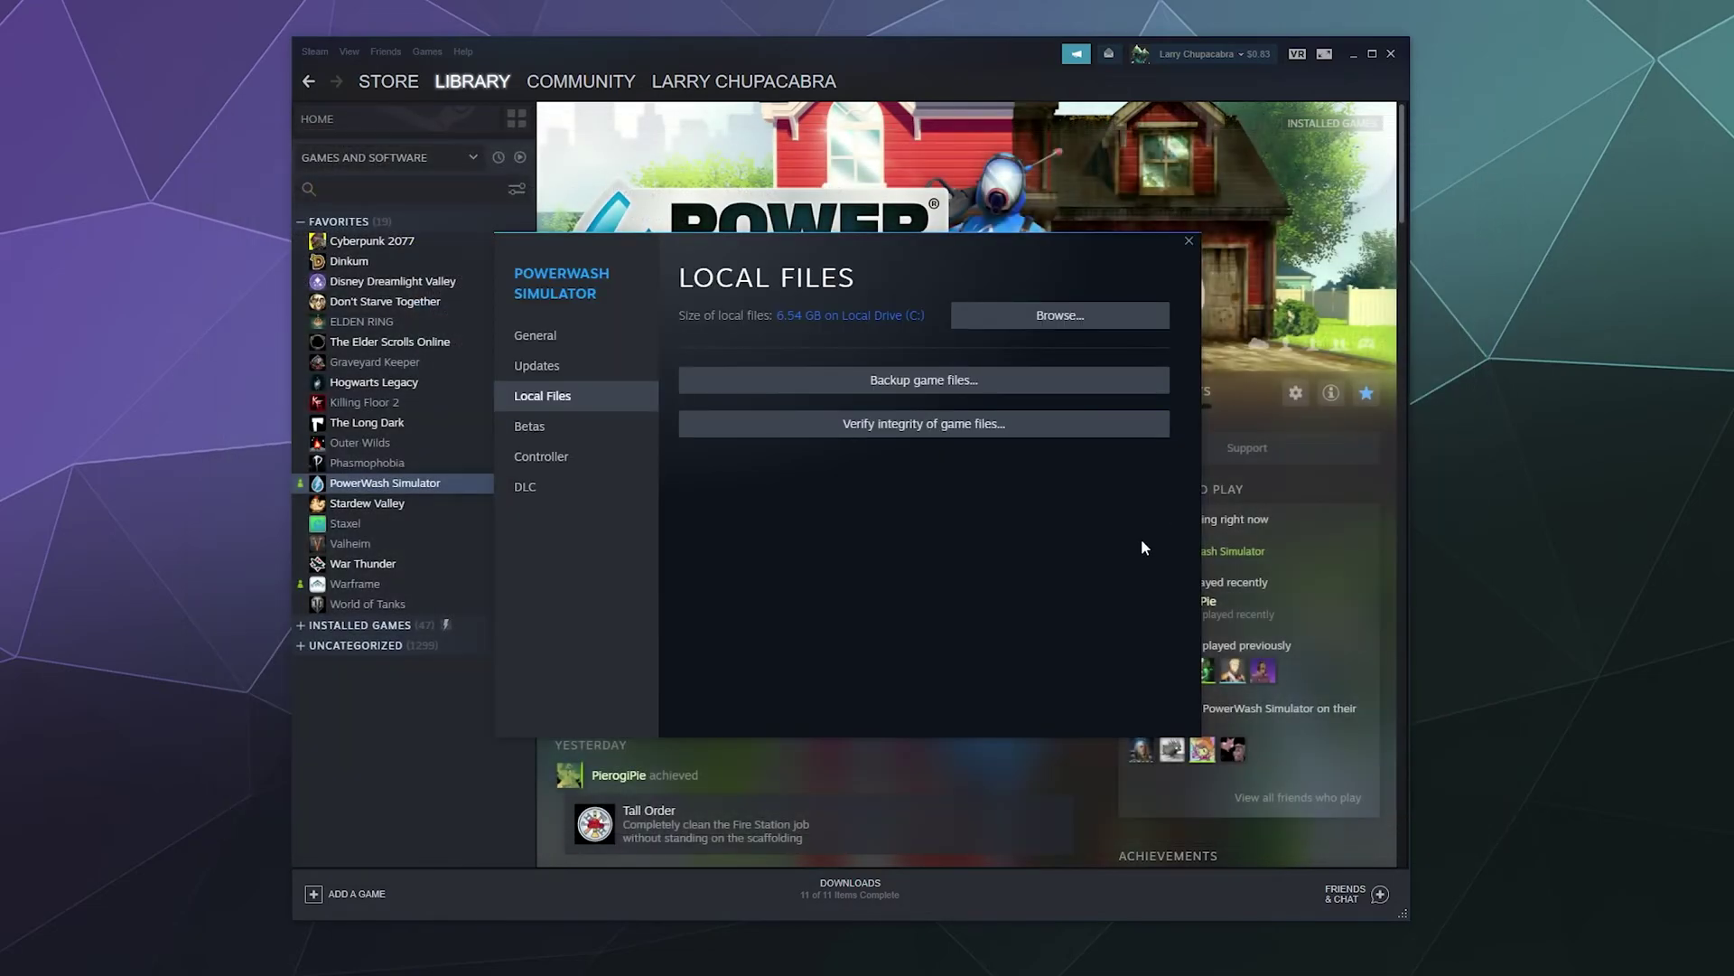